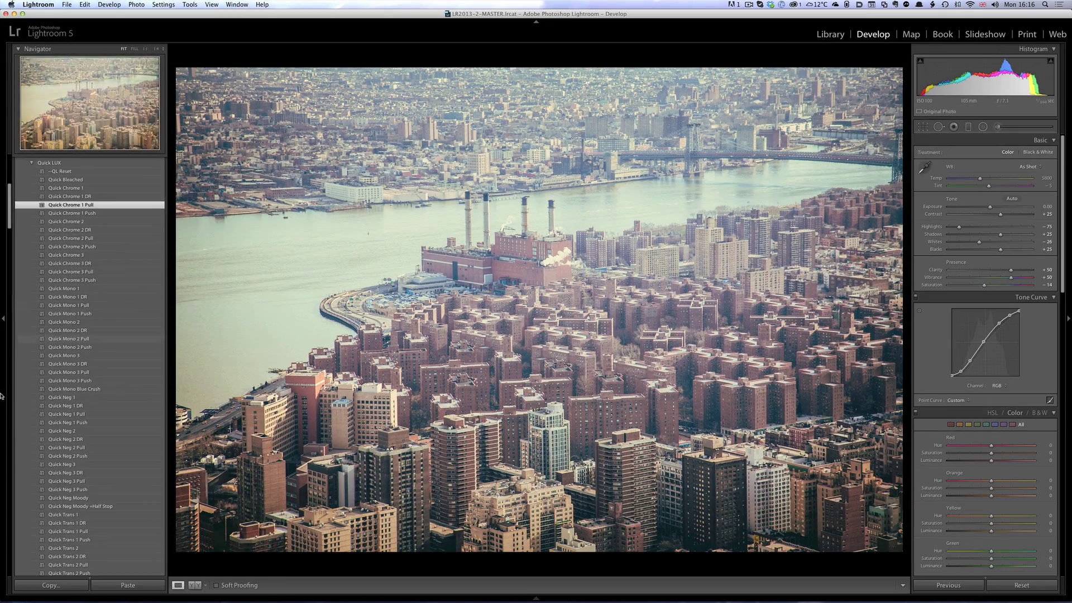
Give the aerial city photo a Vignette - Square Medium and the Quick Neg Moody +Half Stop look
left_click(75, 439)
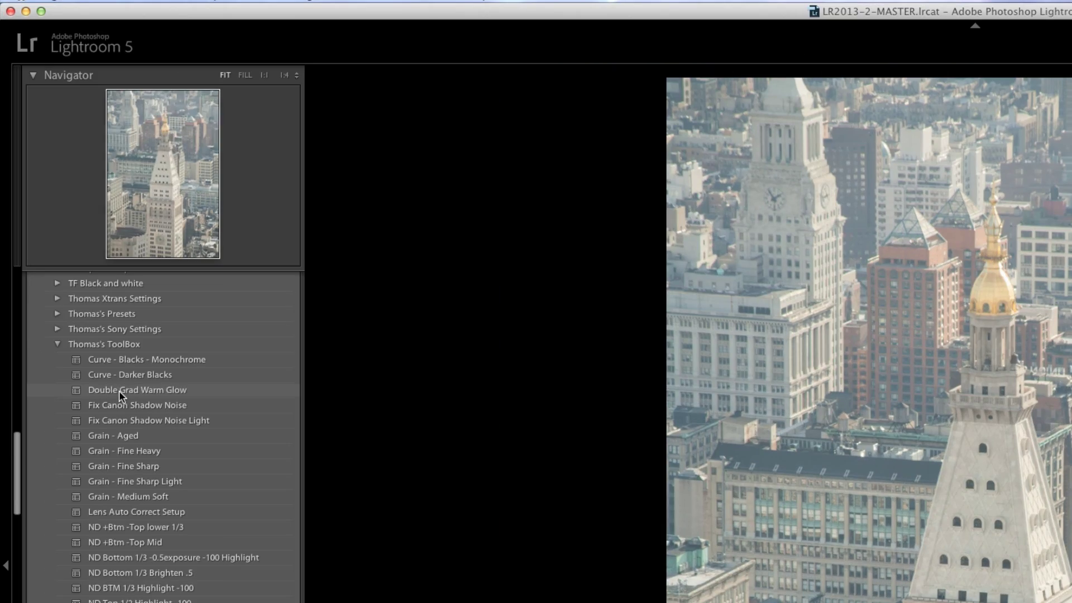
scroll(119, 390, "up", 10)
scroll(119, 390, "up", 10)
left_click(106, 414)
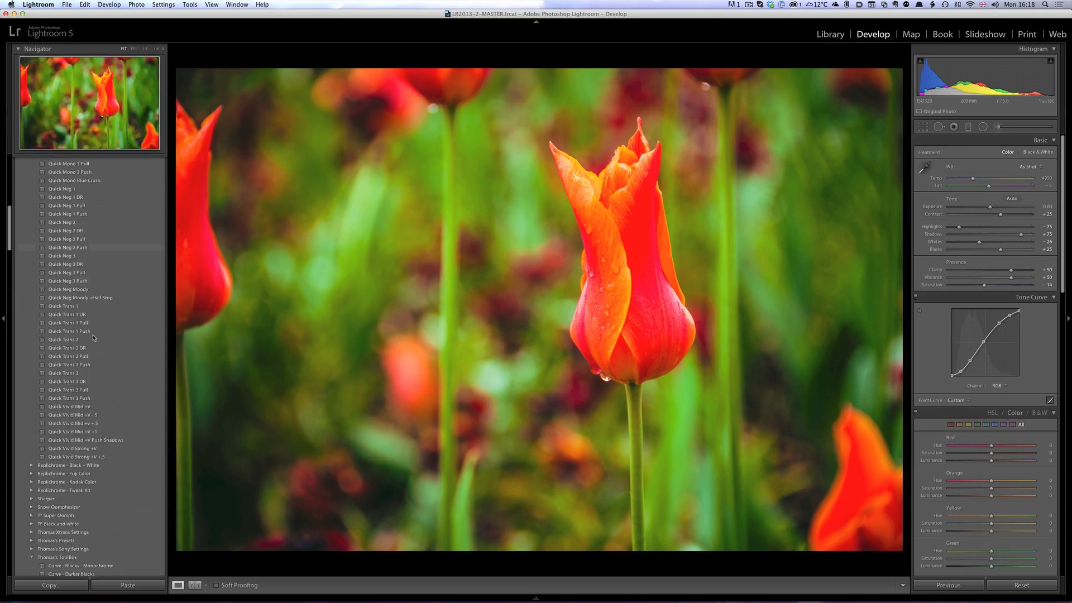
Darken the tulip photo's edges with the Vignette - Square Medium preset
scroll(94, 337, "down", 10)
scroll(80, 350, "down", 5)
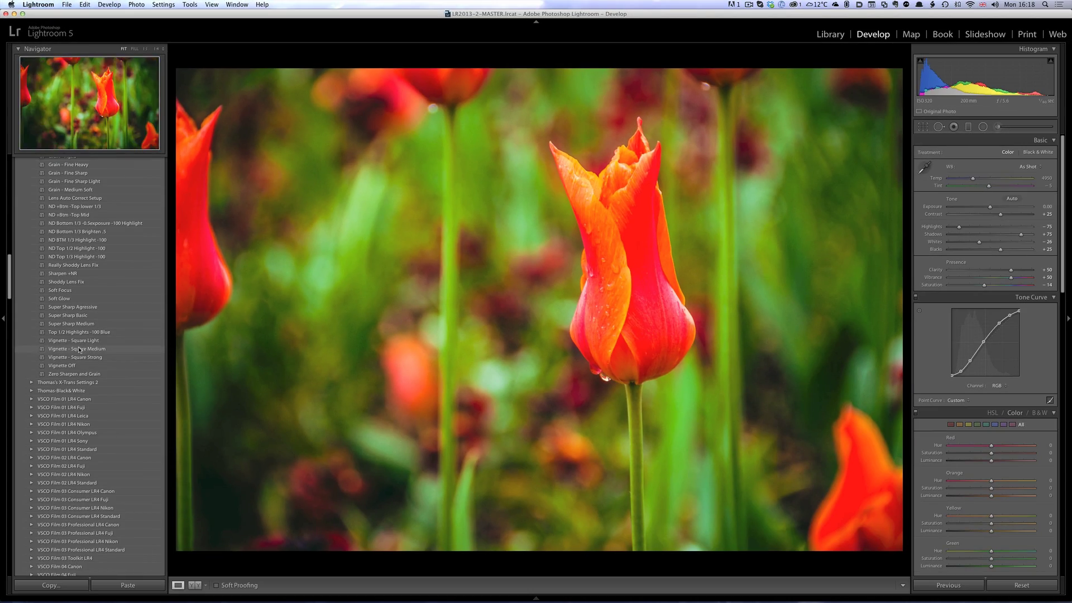
left_click(79, 350)
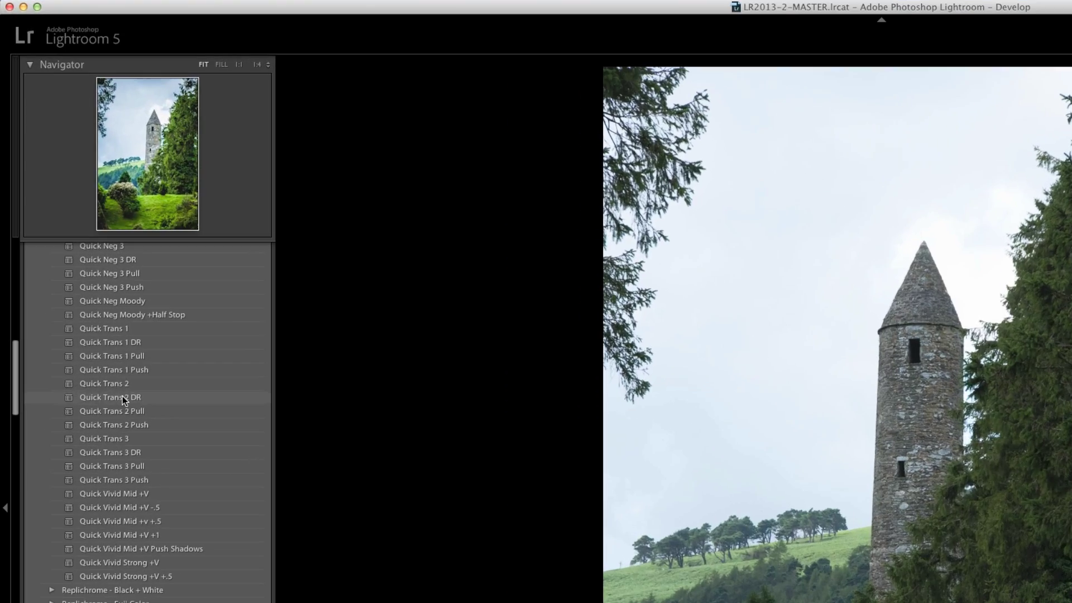
Give the tower photo the Quick Trans 2 DR look and a Vignette - Square Medium
left_click(122, 396)
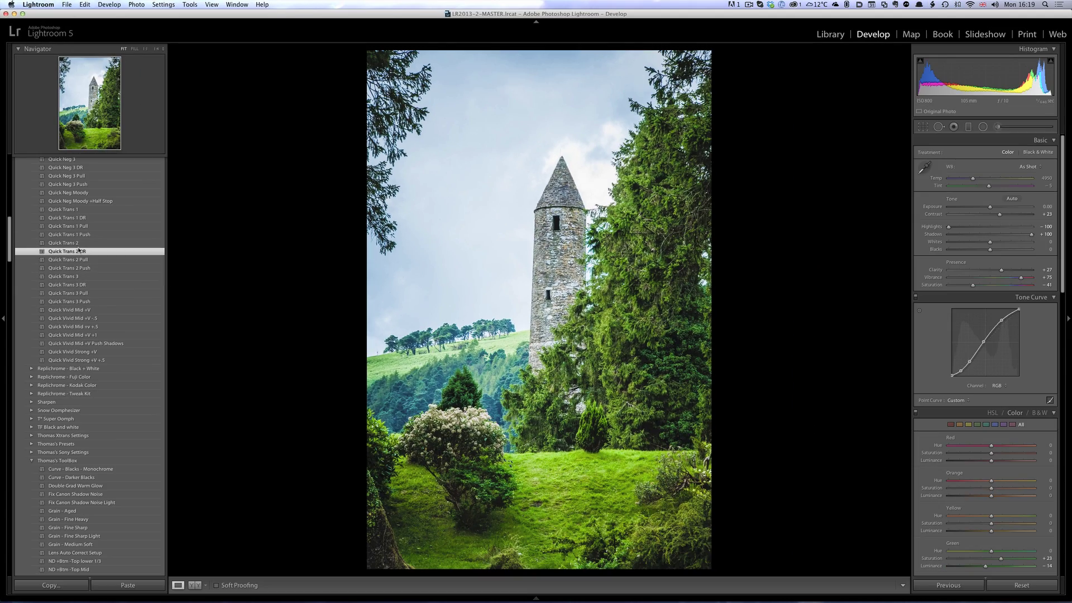
scroll(84, 446, "down", 5)
left_click(78, 521)
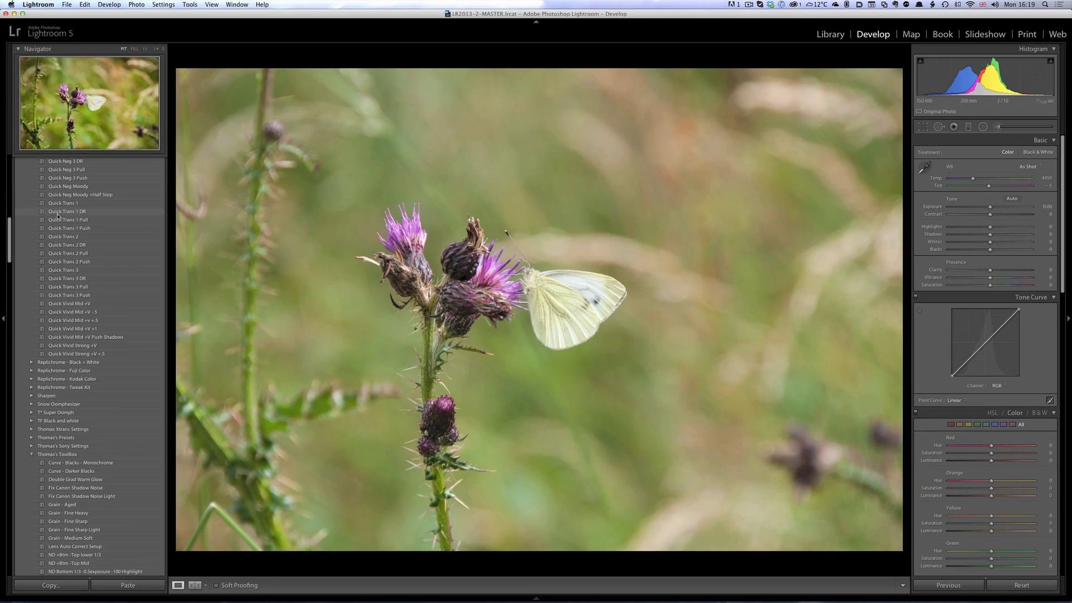
Make the butterfly photo more vivid with a preset, then advance to the city skyline
left_click(58, 219)
scroll(62, 224, "down", 5)
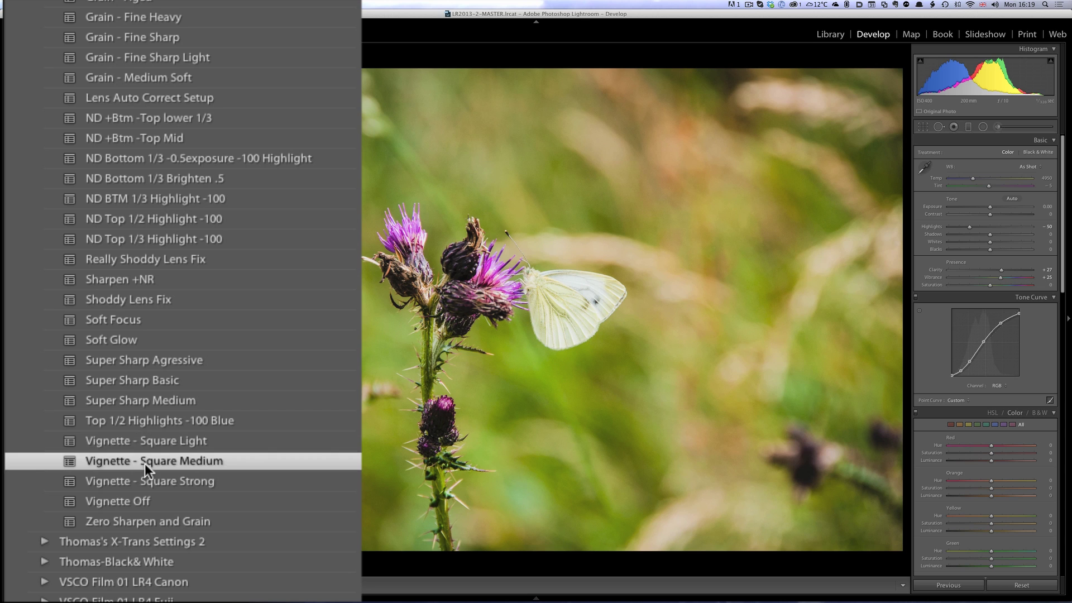
key("Right")
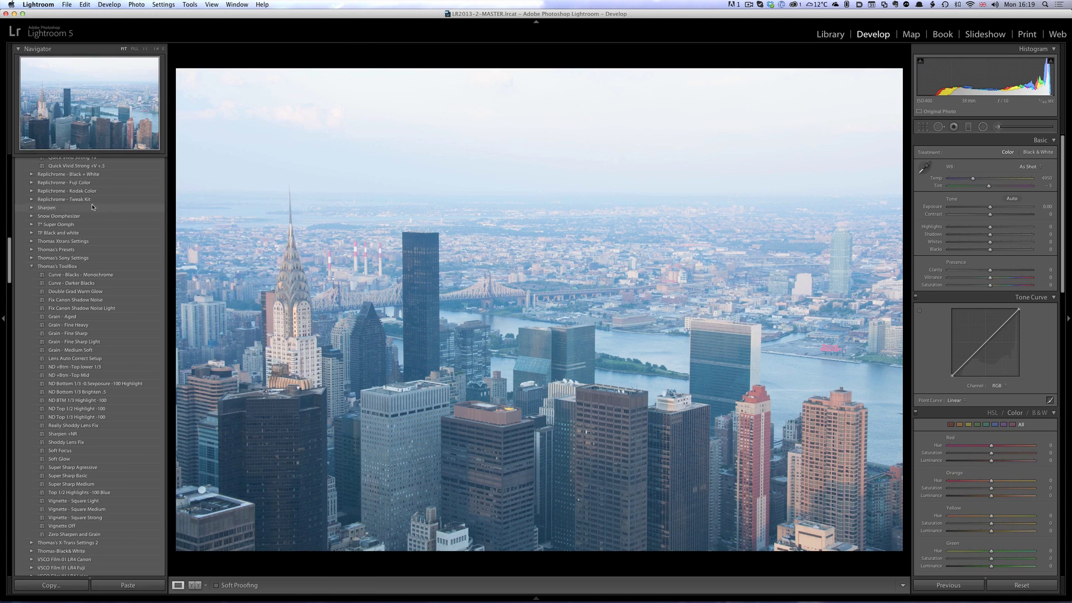
Turn the skyline black and white with Quick Mono Blue Crush and add ND Bottom 1/3 -0.5exposure -100 Highlight
scroll(133, 531, "up", 5)
left_click(133, 531)
scroll(159, 443, "up", 1)
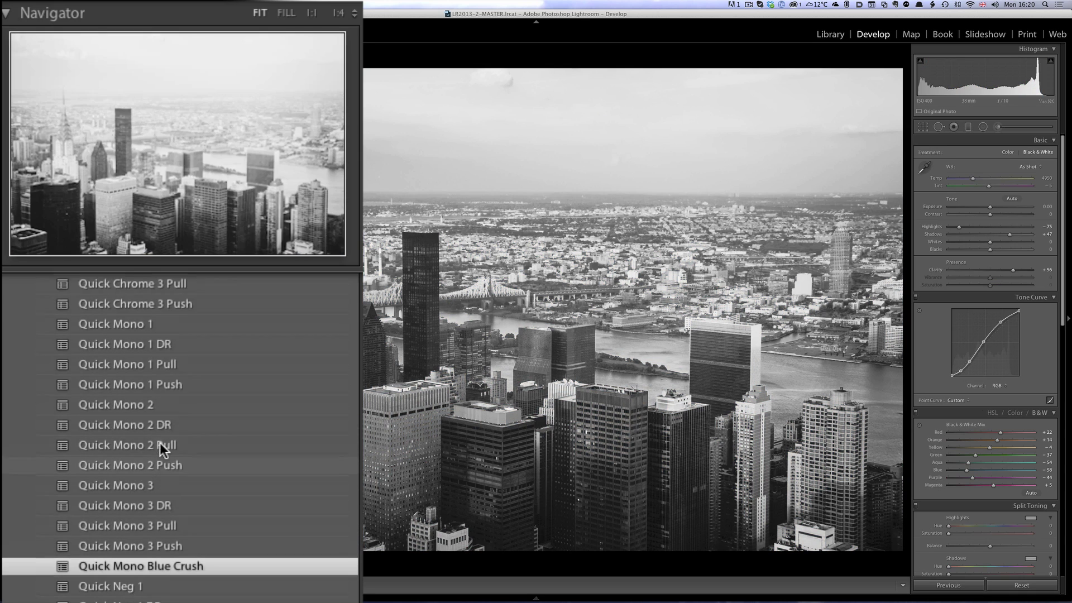
scroll(151, 380, "down", 10)
left_click(122, 279)
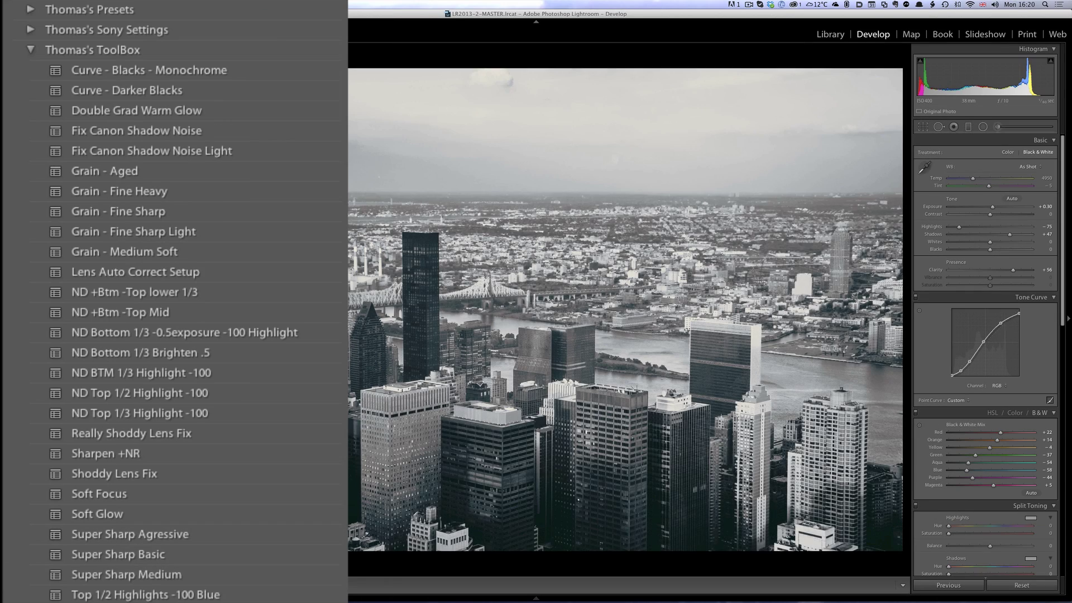
Restyle the sunset city view with Quick Vivid Mid +V +1, Double Grad Warm Glow and Quick Trans 3 DR
left_click(292, 354)
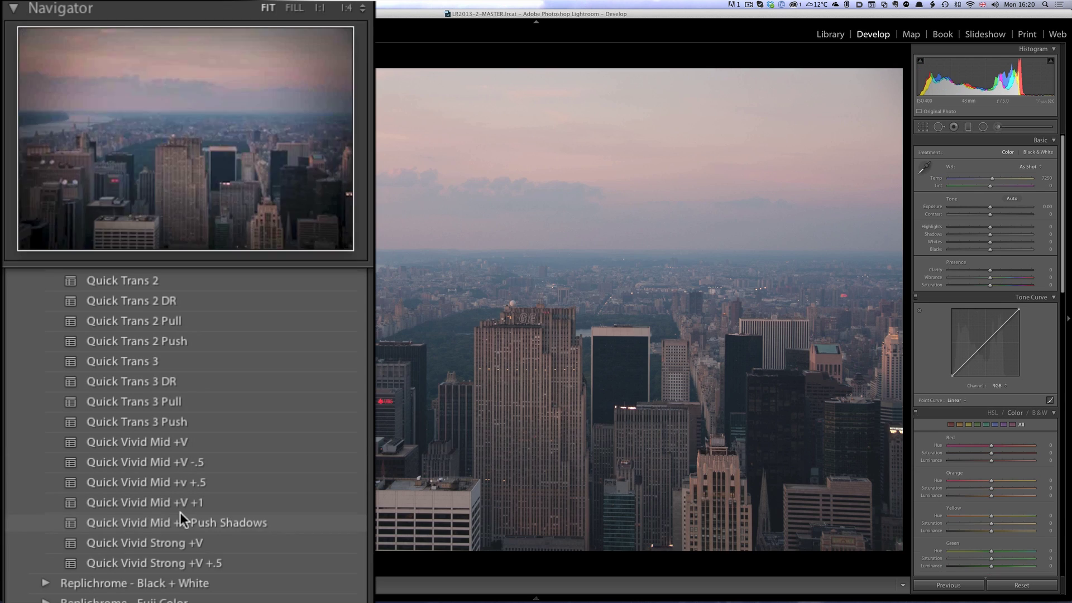
left_click(173, 502)
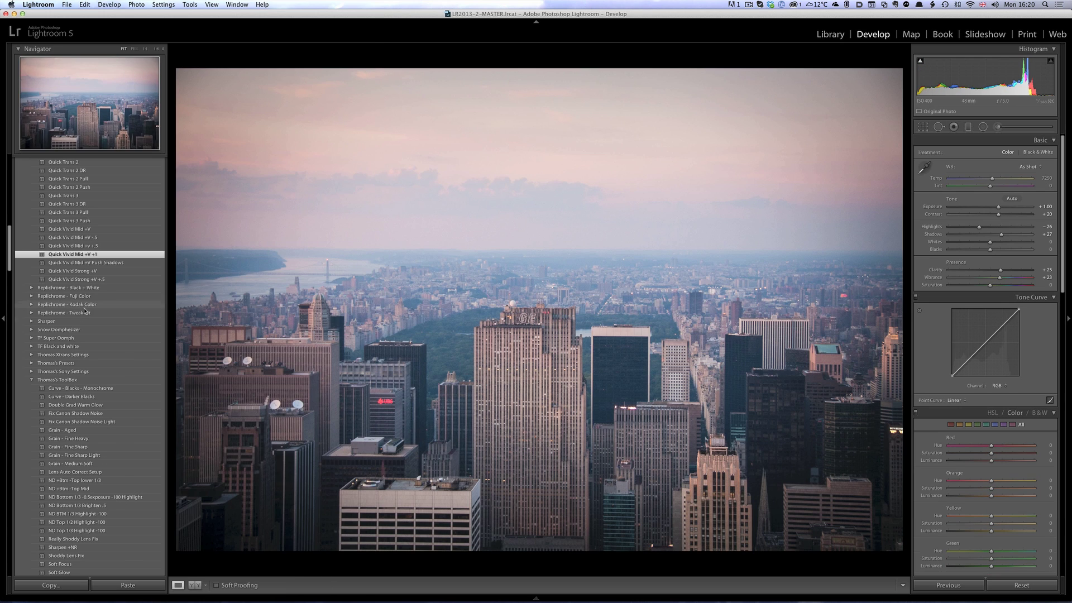
left_click(183, 350)
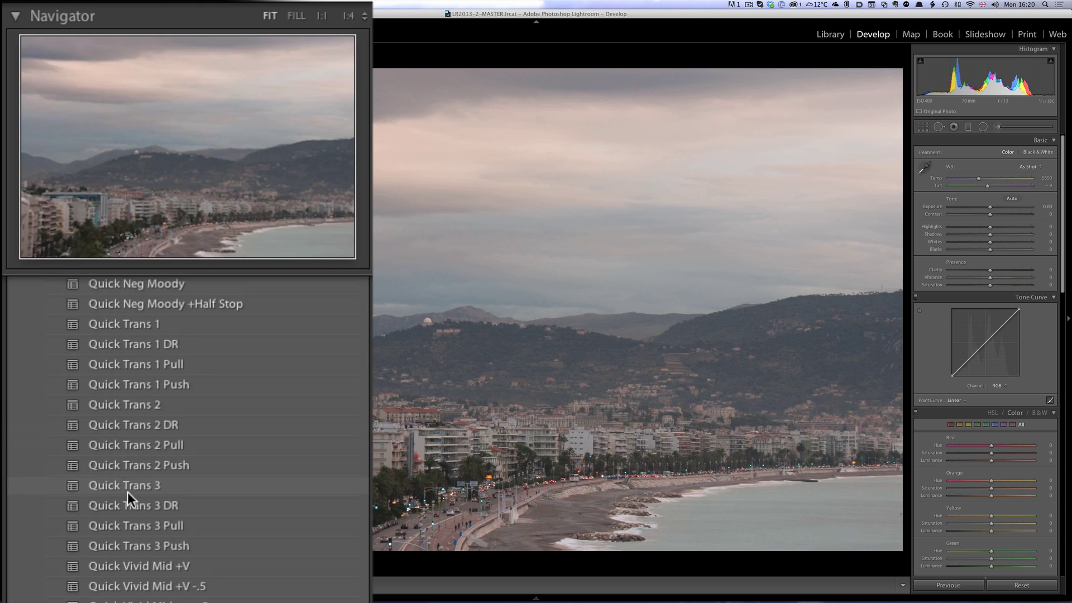
left_click(66, 252)
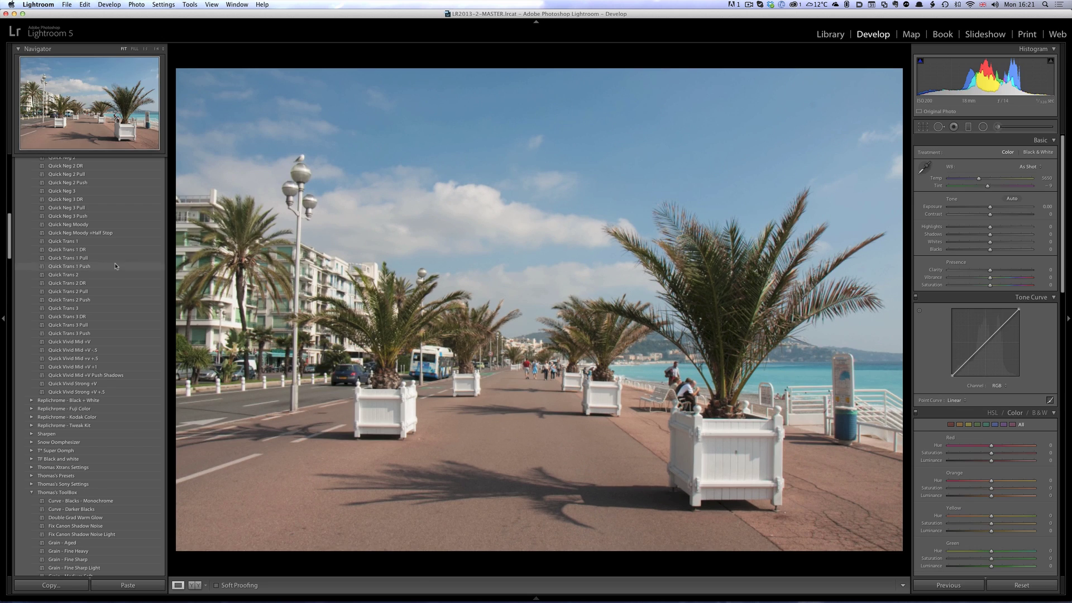
Apply Quick Chrome 2 to the promenade photo
scroll(77, 260, "up", 5)
scroll(76, 260, "up", 6)
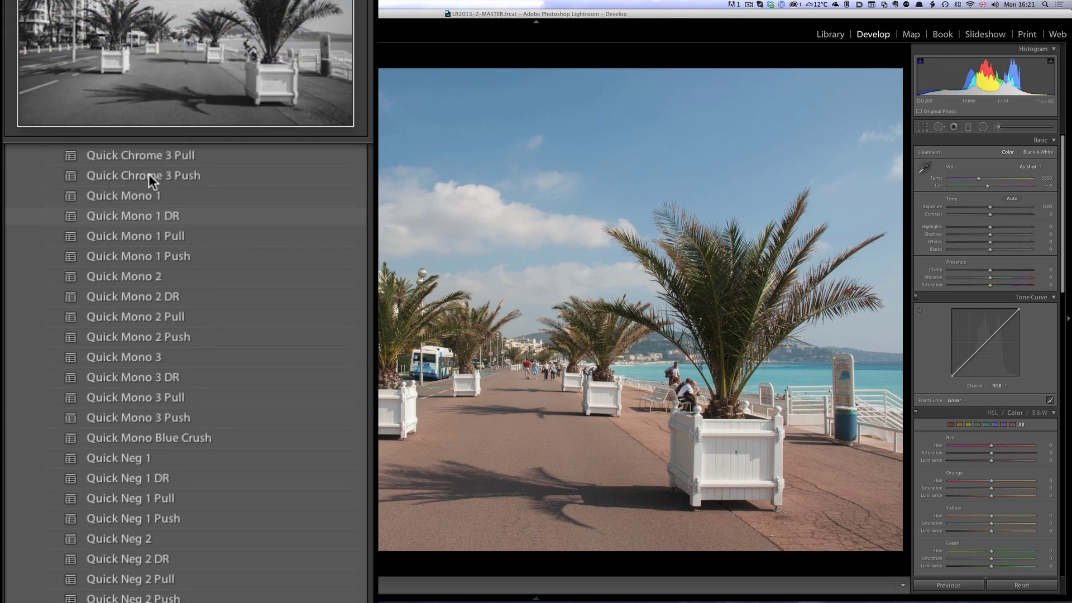
scroll(77, 260, "up", 2)
left_click(138, 180)
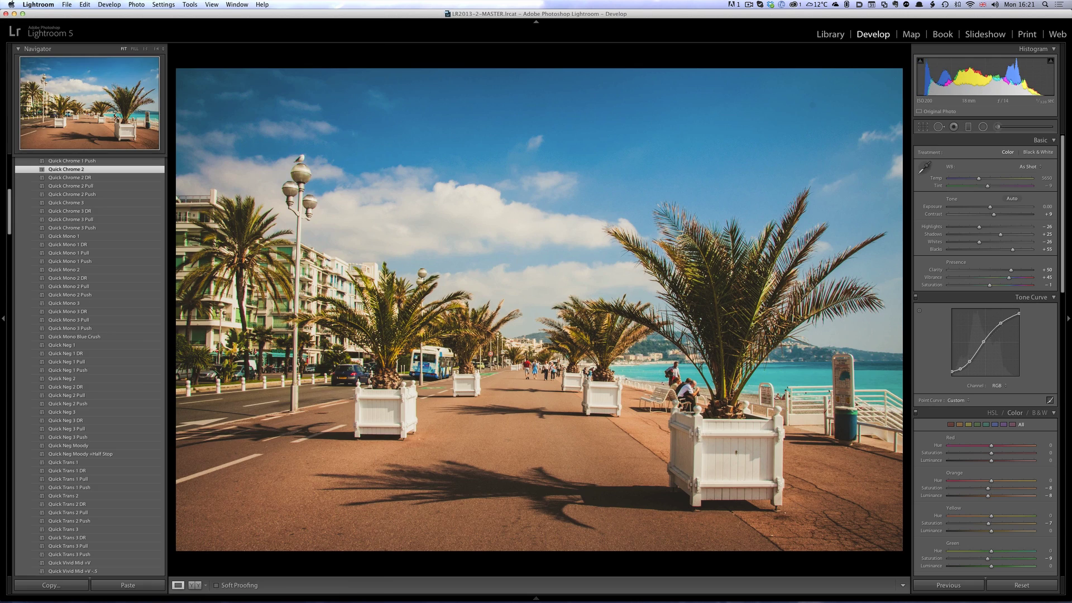
Give the pink building Quick Chrome 3 DR and the rooftops photo Quick Chrome 3
key("Right")
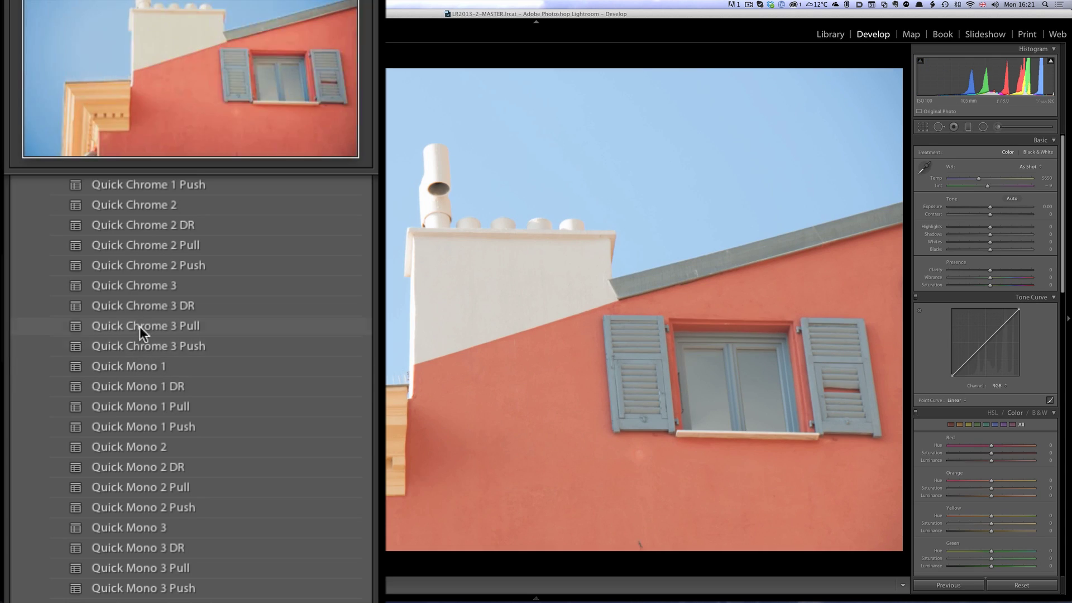
left_click(143, 309)
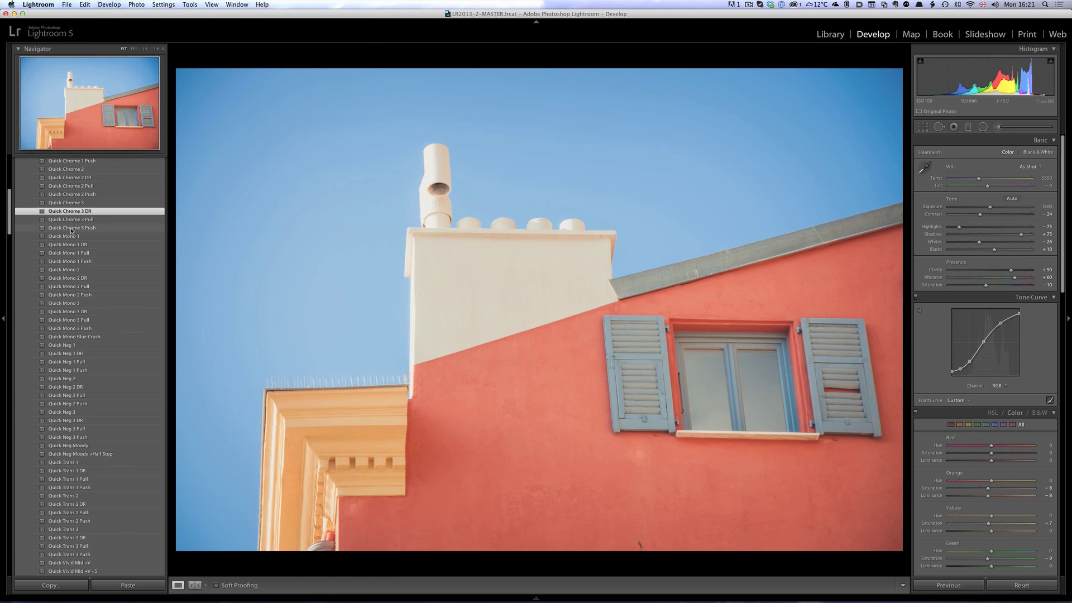
key("Right")
left_click(154, 285)
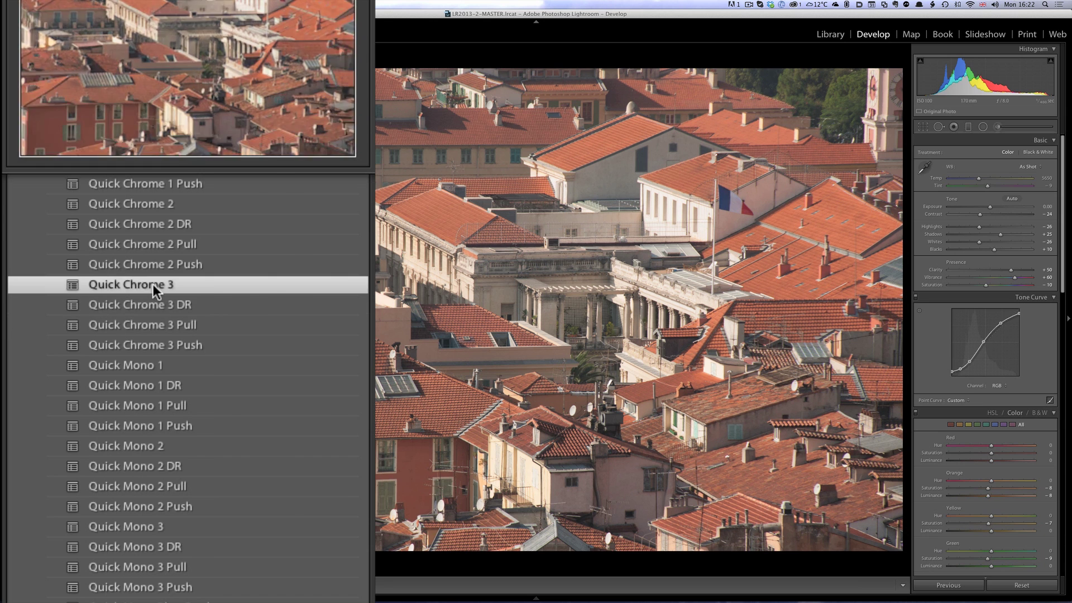
Give the red poppy photo Quick Neg 1 and a Vignette - Square Medium
key("Right")
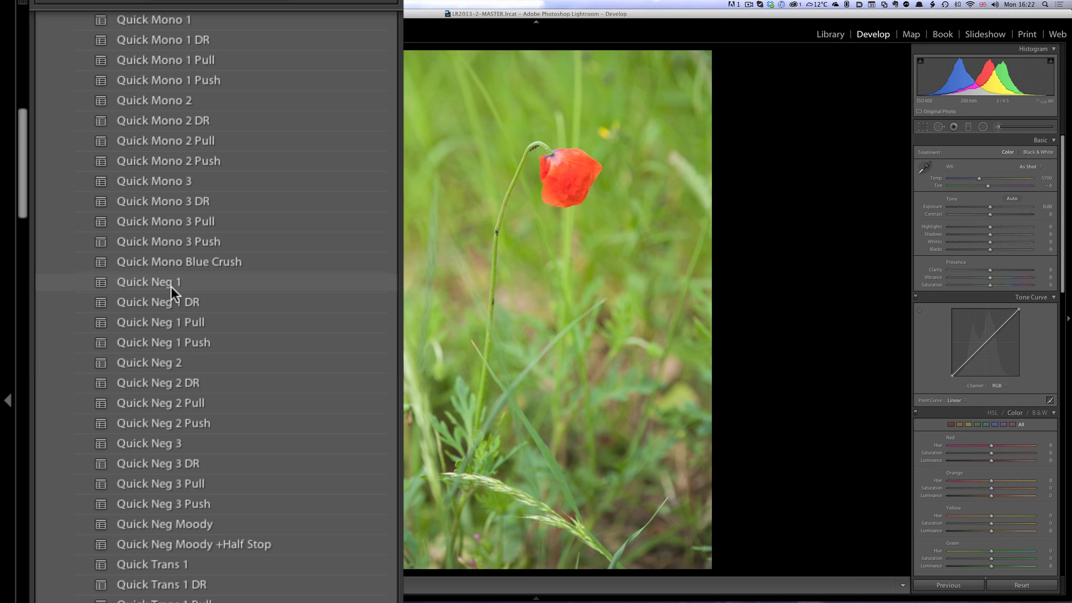
left_click(171, 282)
scroll(209, 359, "down", 2)
scroll(195, 335, "down", 15)
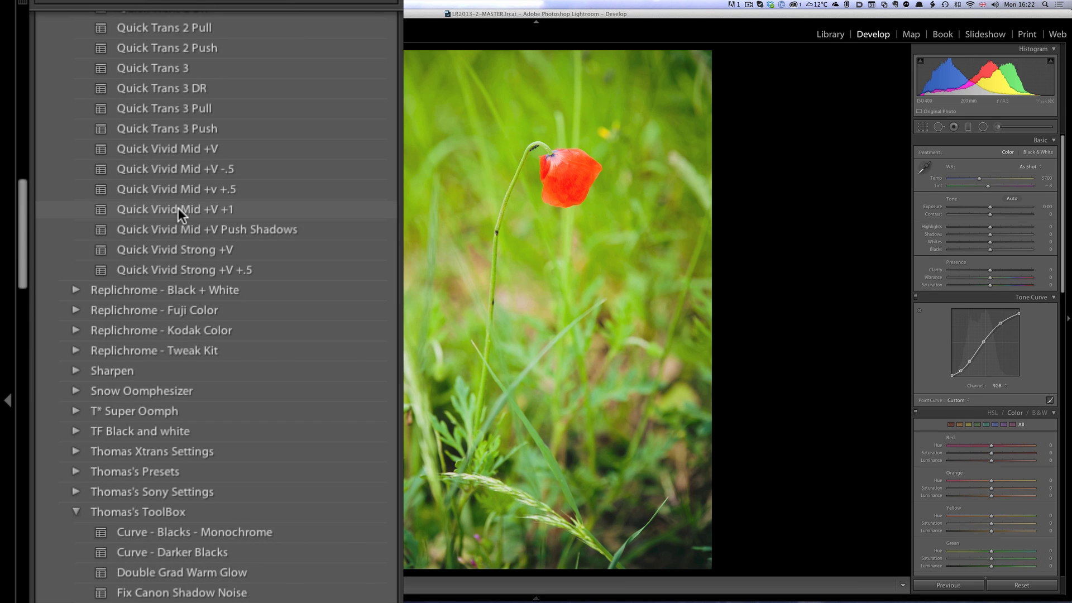
left_click(145, 480)
Apply Quick Vivid Strong +V to the next street photo
key("Right")
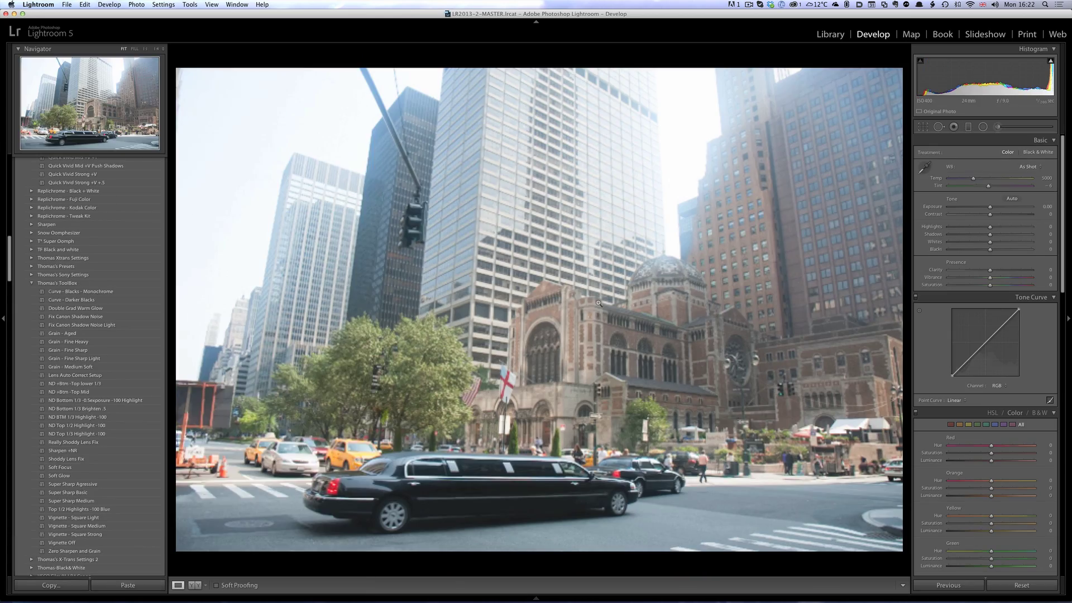
scroll(115, 184, "up", 5)
left_click(81, 254)
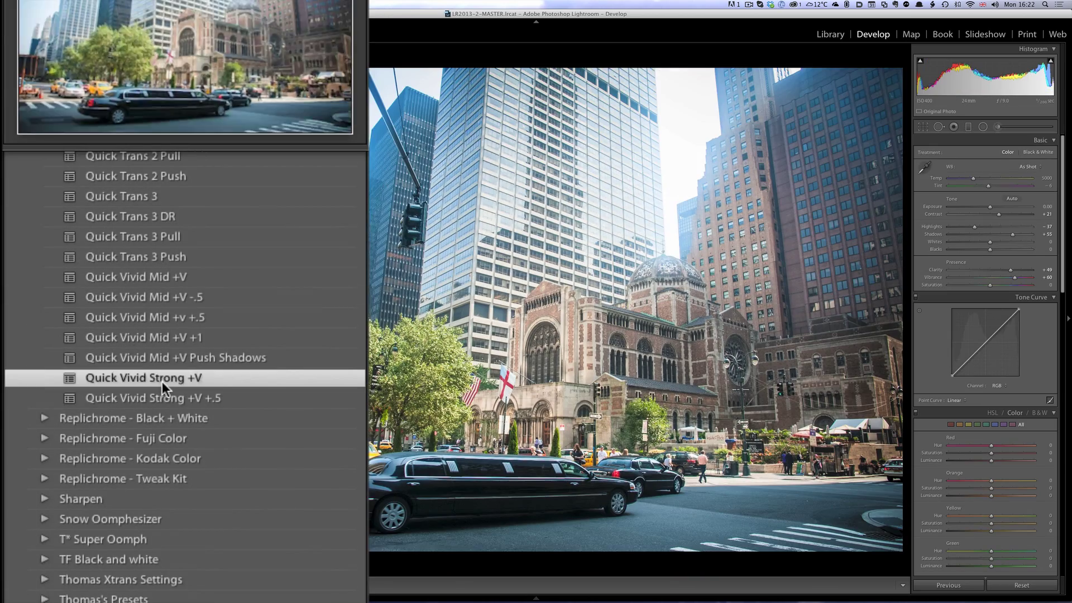
Give the following photo Quick Chrome 2 Push and an ND Bottom 1/3 gradient
key("Right")
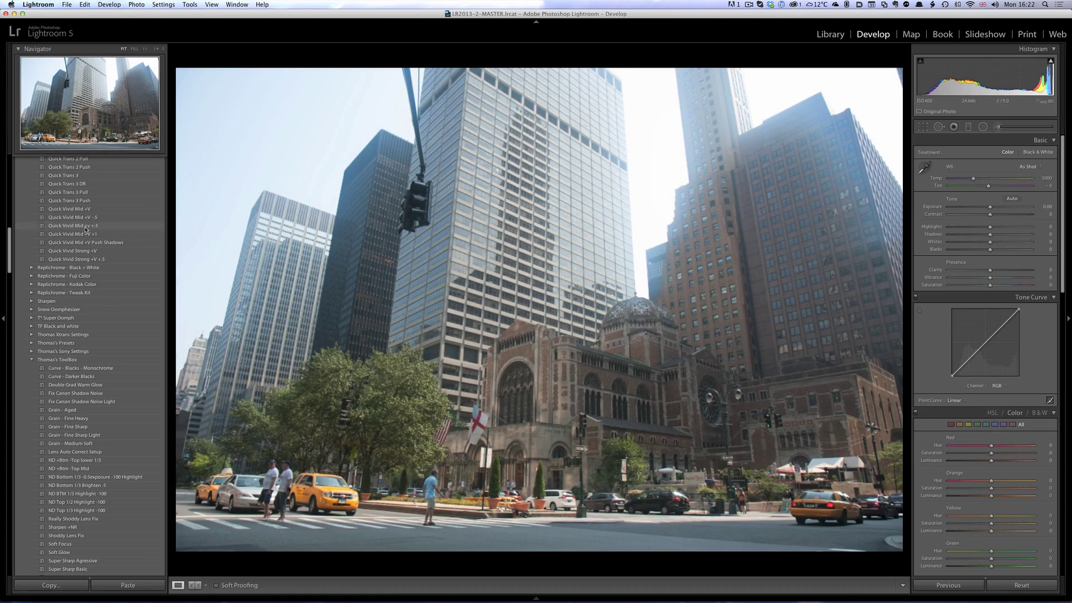
scroll(85, 229, "up", 5)
scroll(86, 229, "up", 5)
left_click(71, 182)
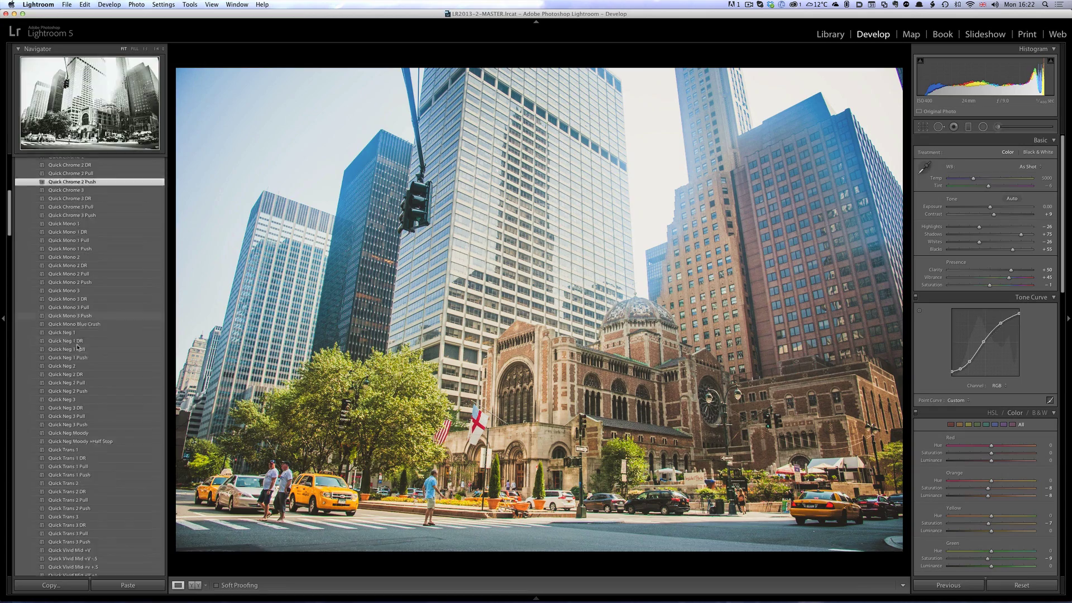
scroll(77, 347, "down", 10)
left_click(84, 500)
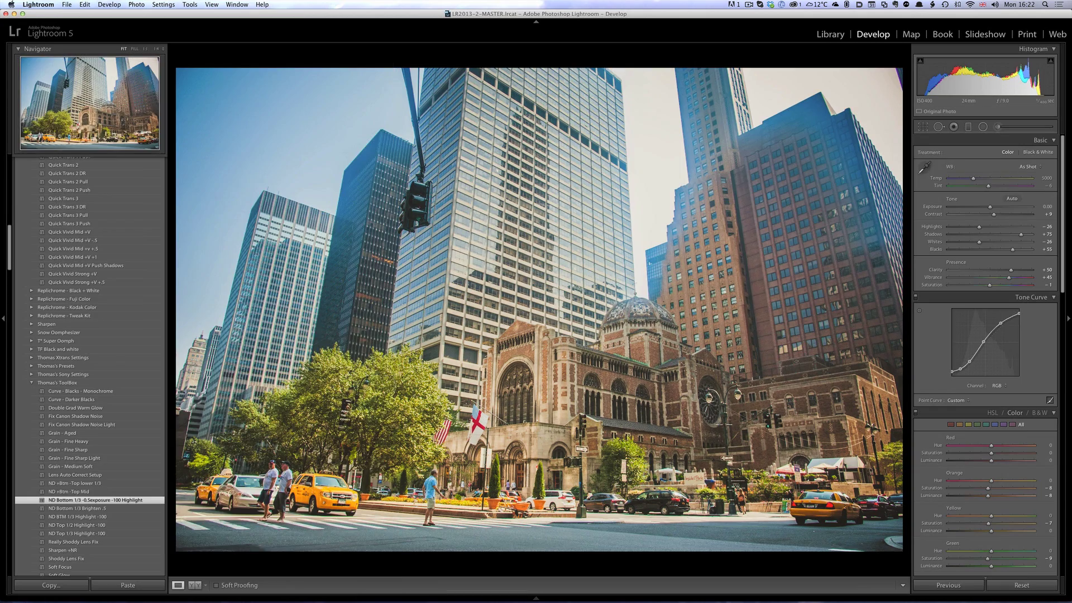
Skip to the Central Park walkway photo and apply Quick Neg 2
key("Right")
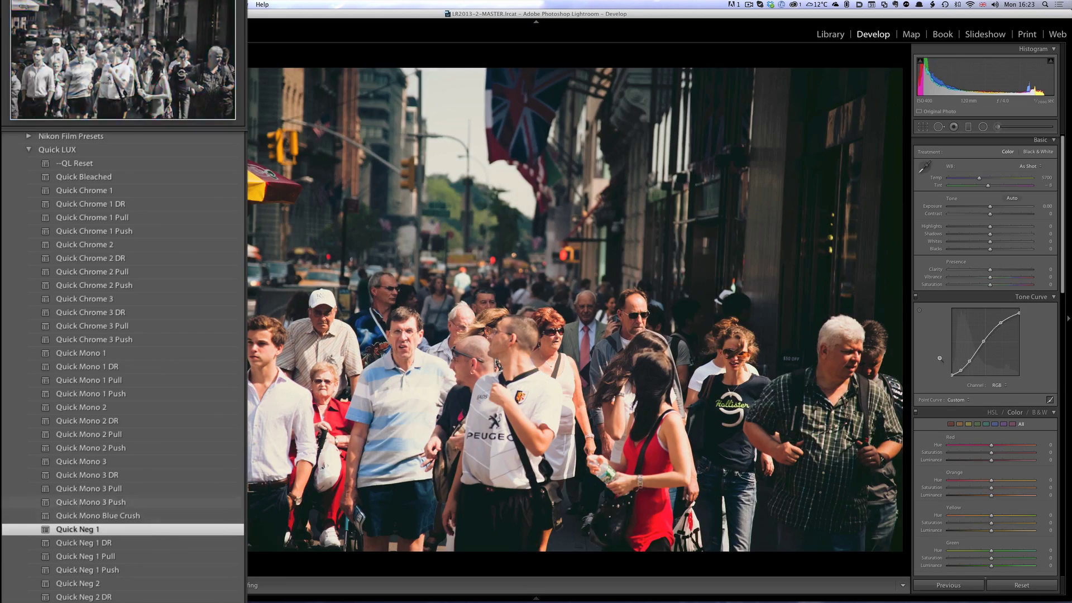
key("Right")
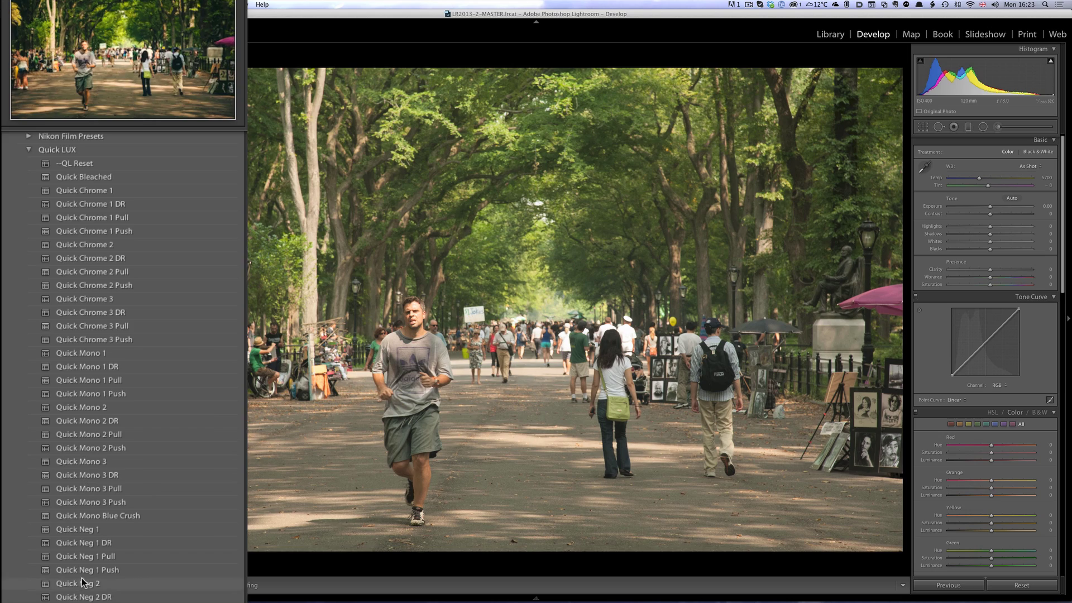
left_click(82, 583)
scroll(93, 431, "down", 1)
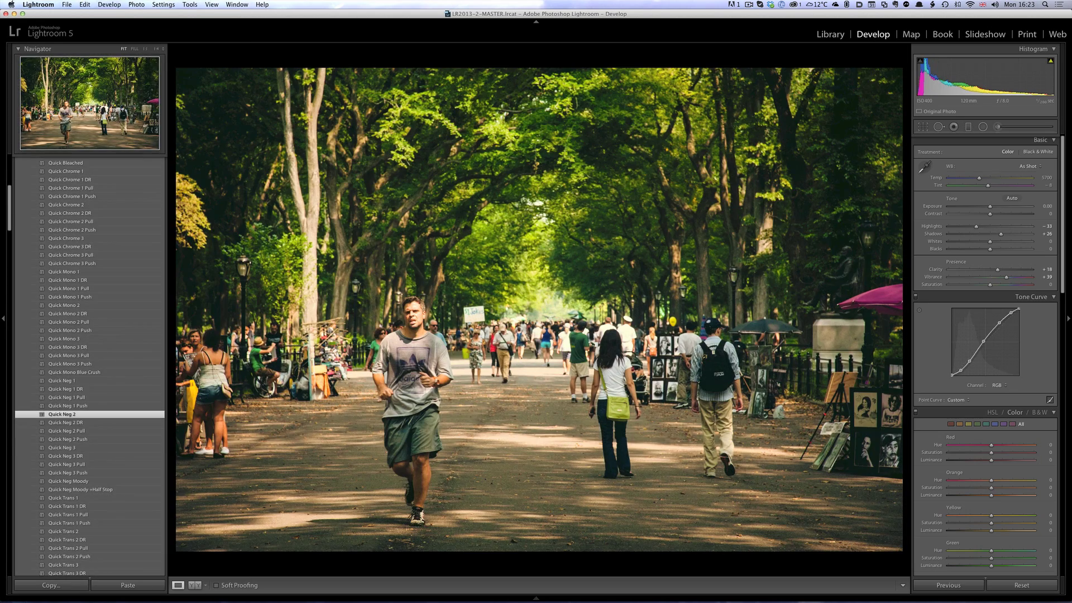
Give the Capitol street photo Quick Chrome 2 Push, exposure about +0.35, and ND Bottom 1/3
key("Right")
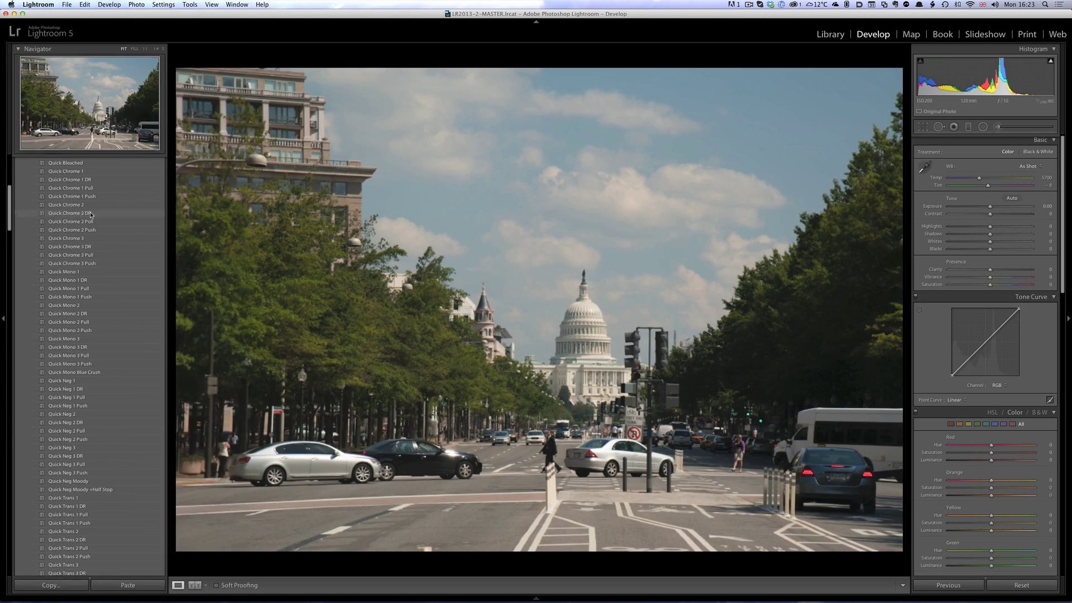
left_click(105, 250)
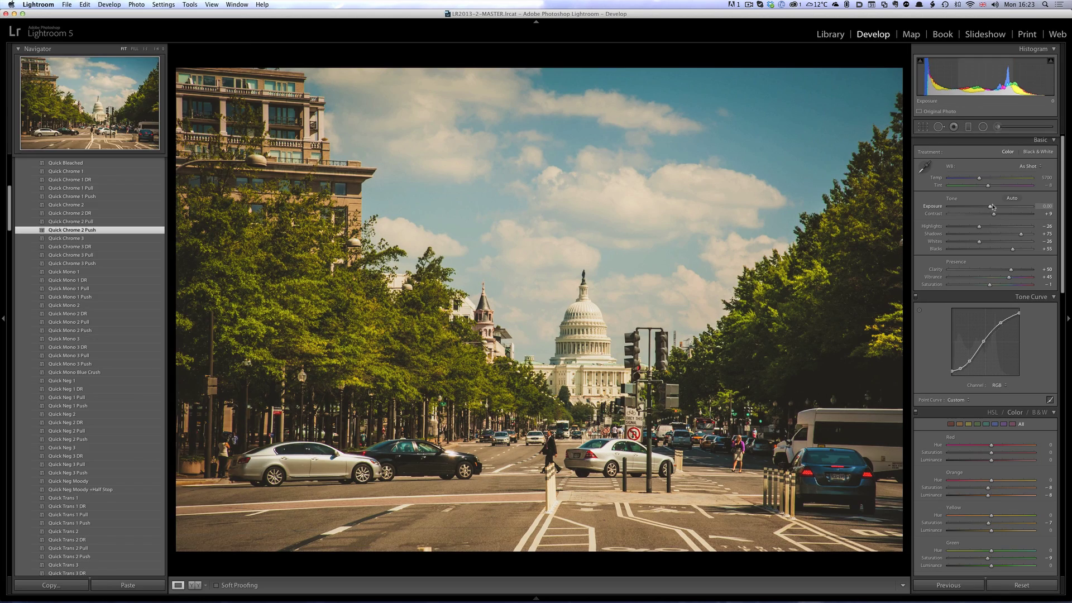
left_click_drag(993, 207, 996, 207)
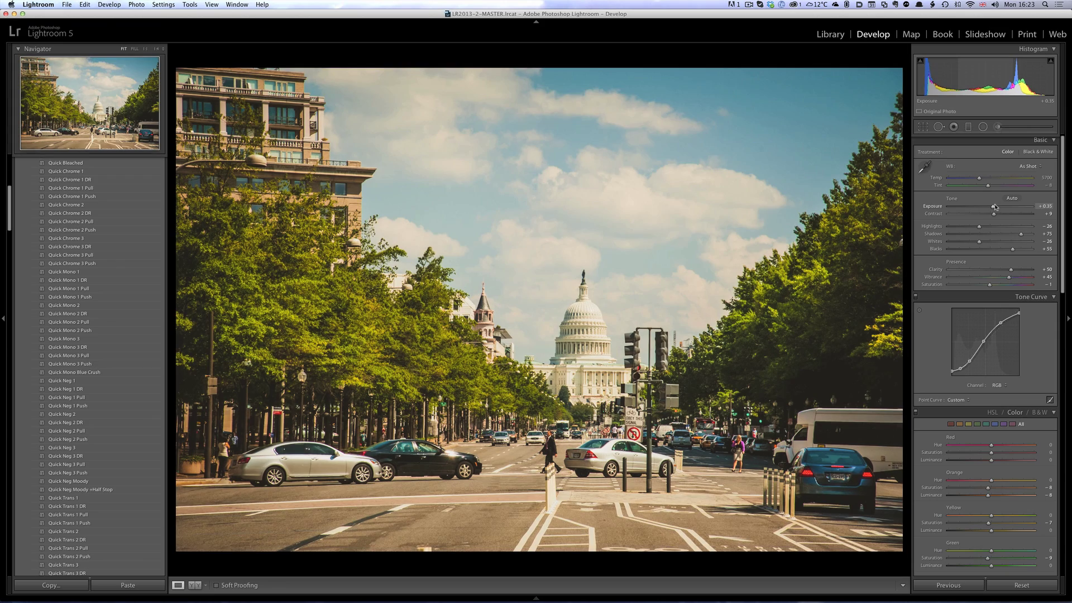
scroll(90, 507, "down", 5)
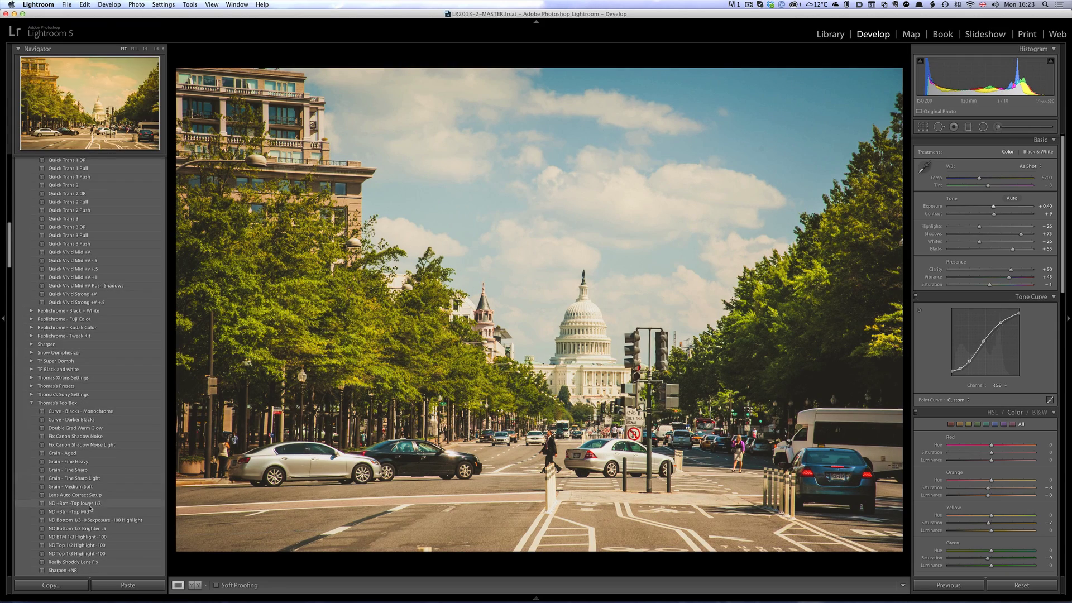
left_click(92, 521)
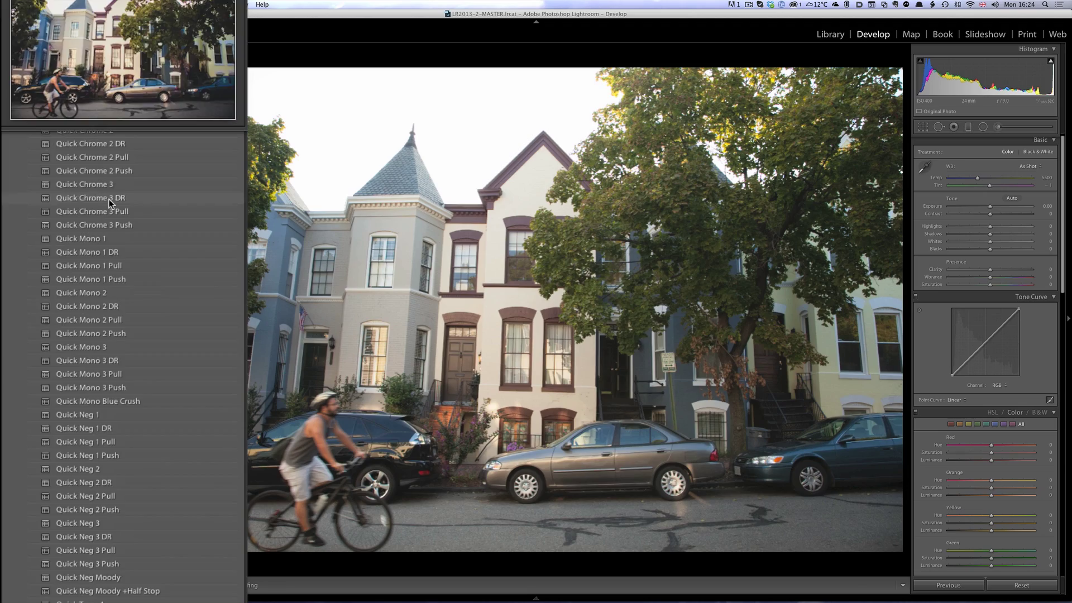
Give the row houses Quick Chrome 2 DR and a Vignette - Square Medium
scroll(112, 204, "up", 2)
left_click(110, 191)
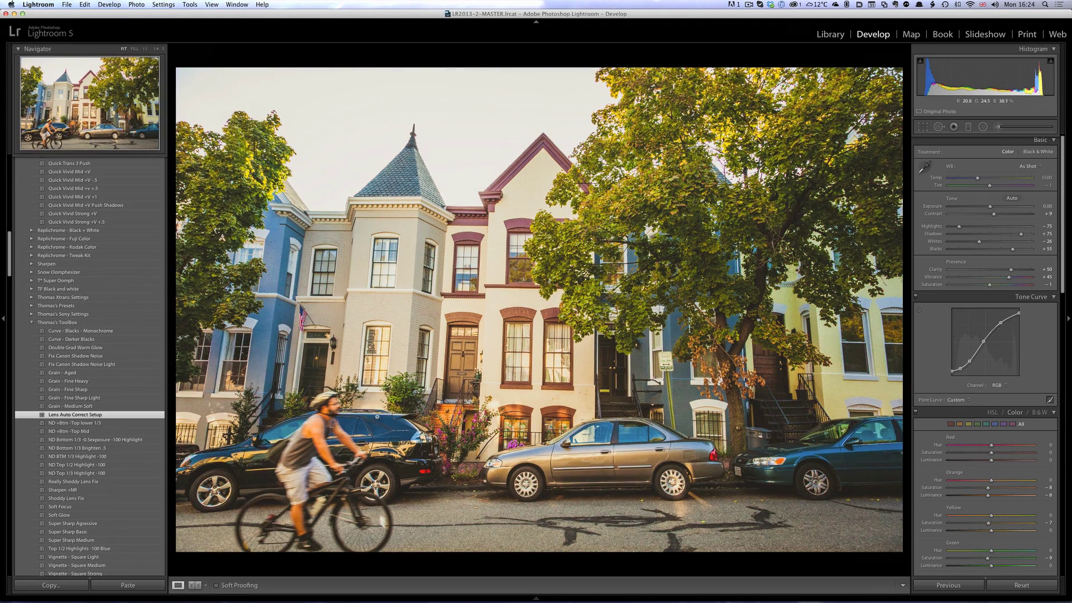
left_click(122, 565)
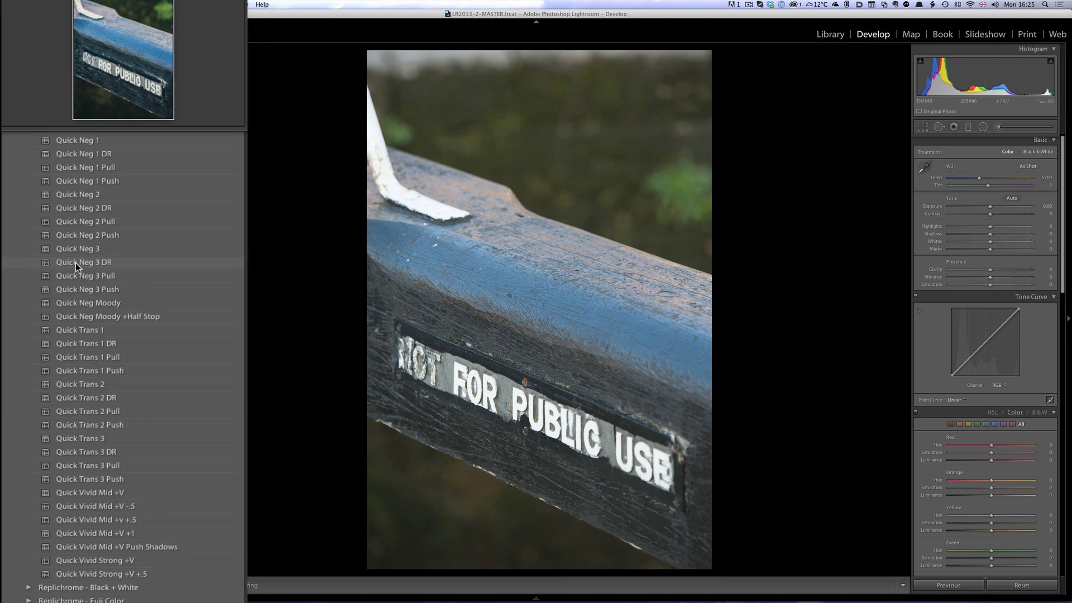
Apply a Quick Trans preset to the railing, a square vignette, and Quick Neg 3 to the pigeons
left_click(97, 400)
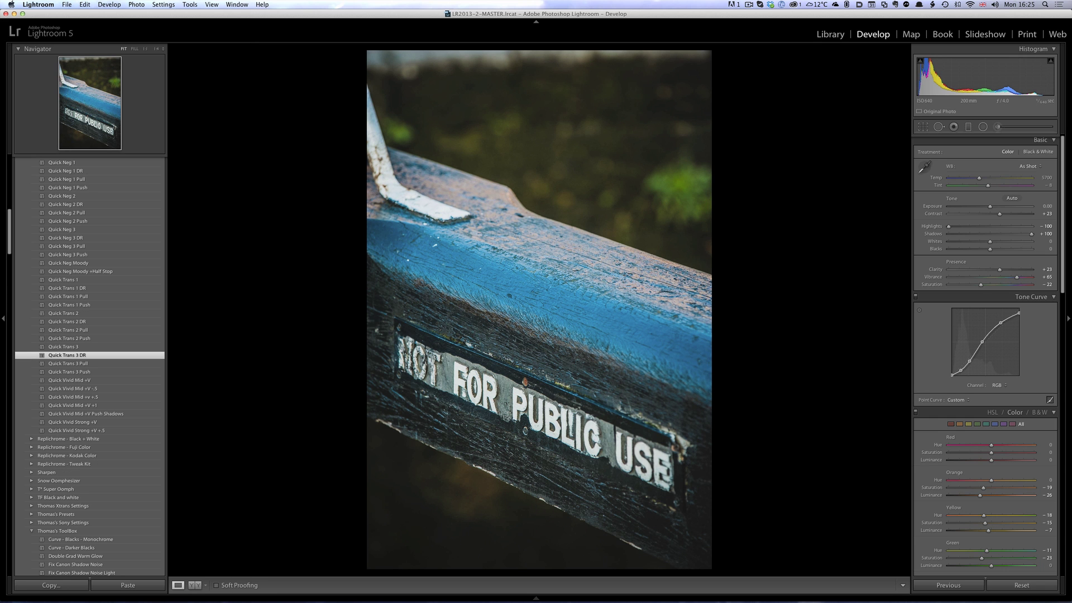
key("Right")
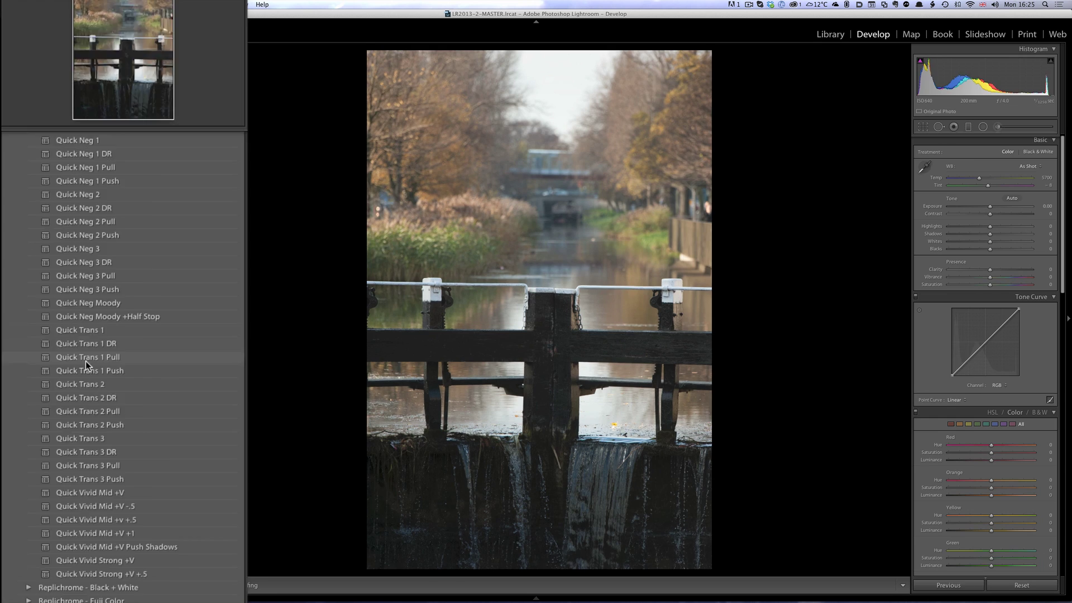
key("Right")
scroll(139, 322, "down", 5)
left_click(79, 517)
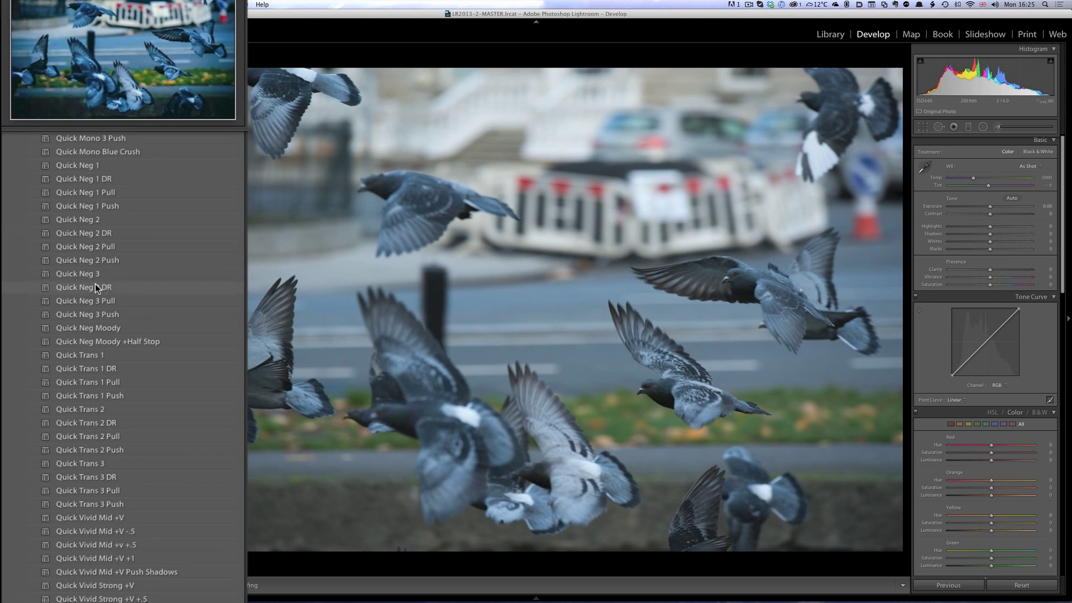
left_click(85, 275)
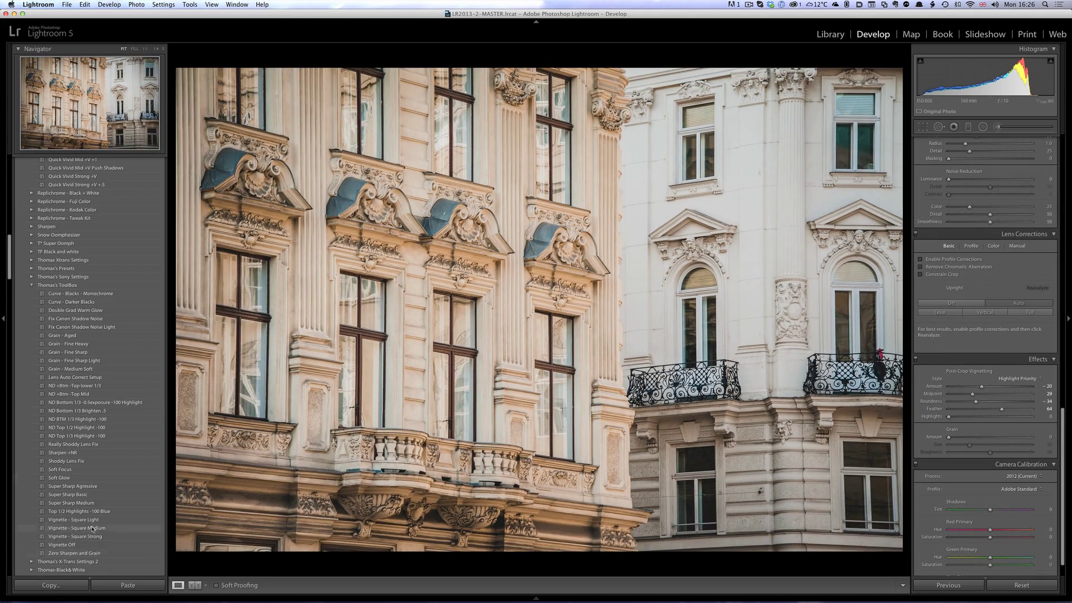
Apply Thomas's ToolBox Vignette - Square Medium to the ornate facade photo
left_click(93, 529)
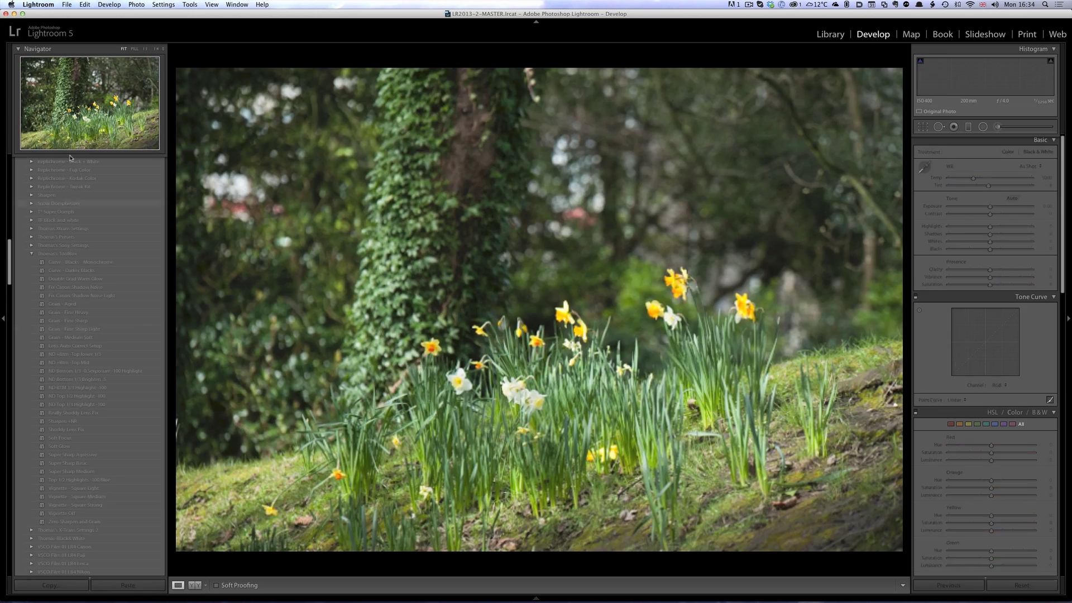
Apply the Quick LUX Quick Trans 2 Pull preset to the robin-on-railing photo
scroll(64, 254, "down", 2)
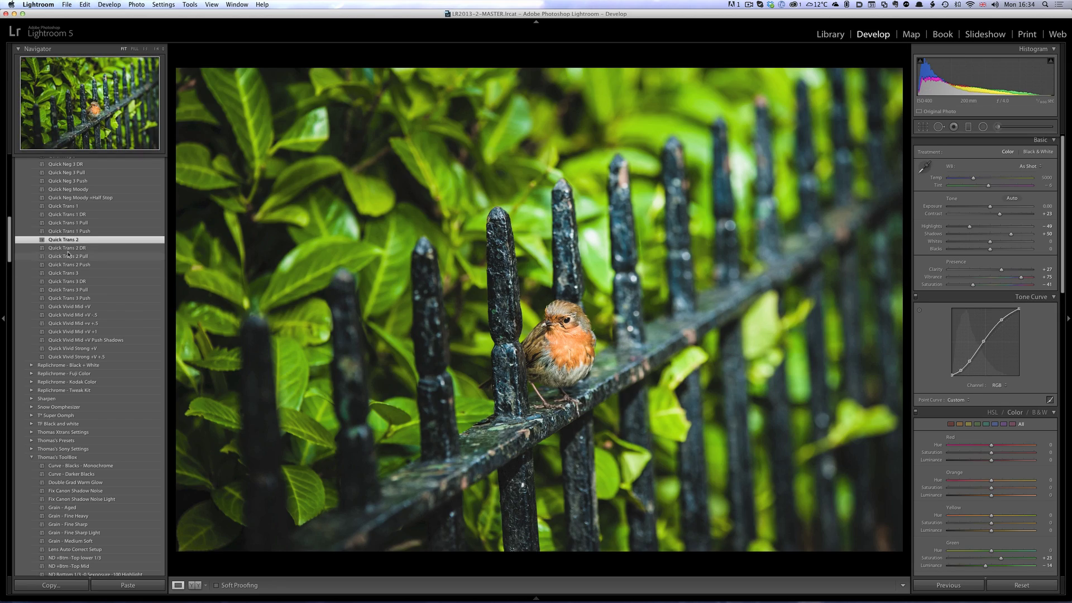
left_click(64, 256)
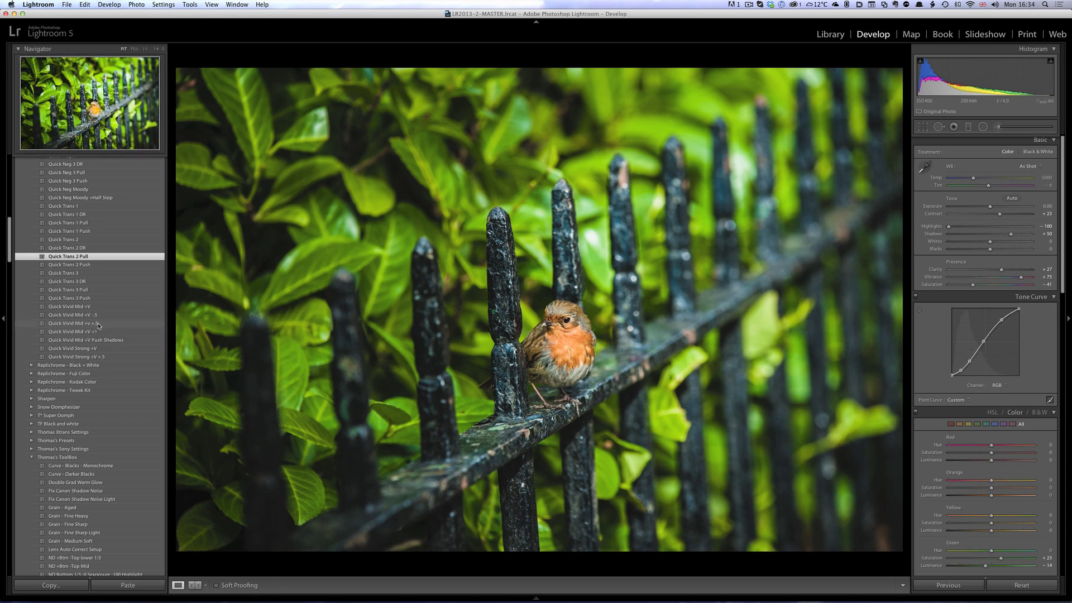
scroll(65, 207, "up", 10)
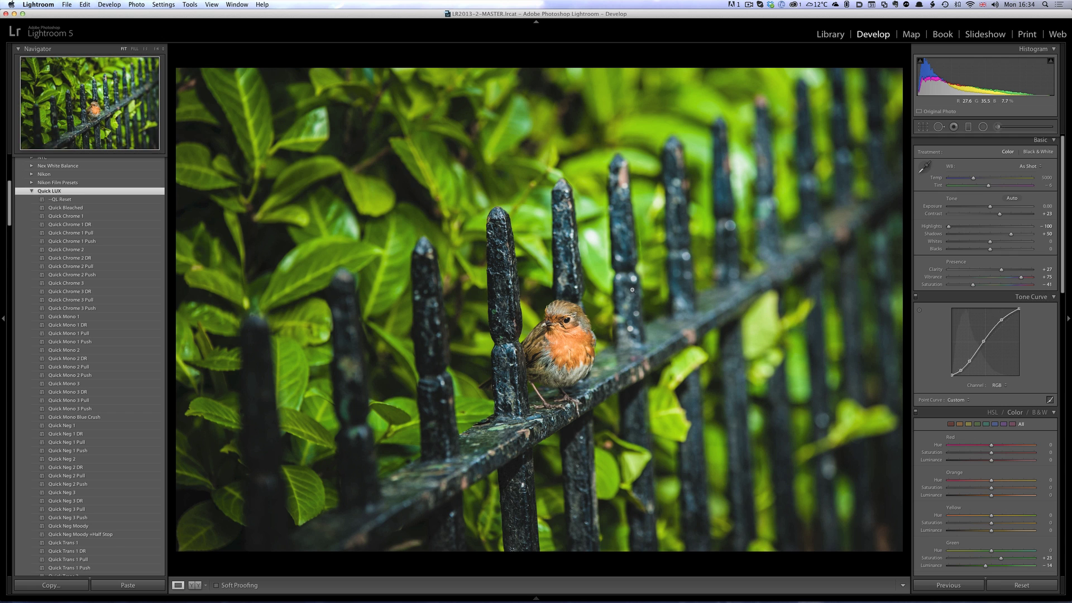